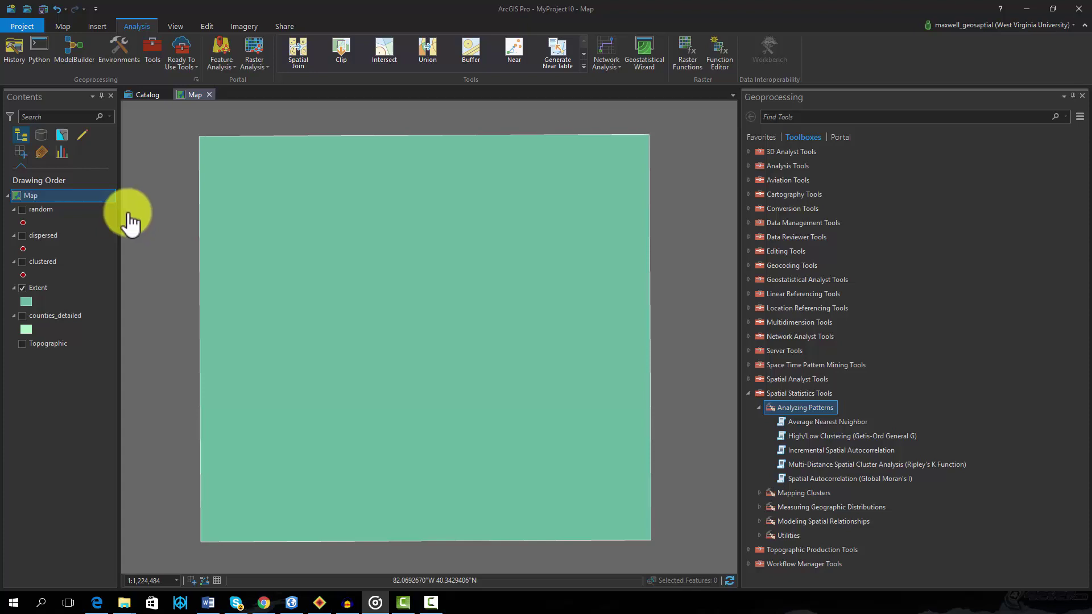
pyautogui.click(22, 210)
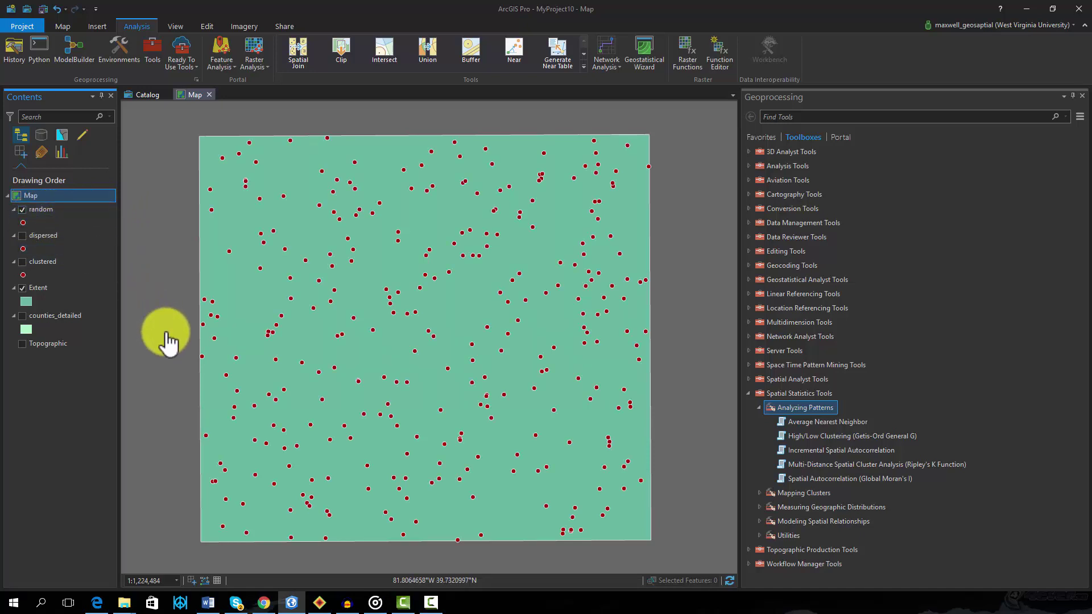
pyautogui.click(22, 210)
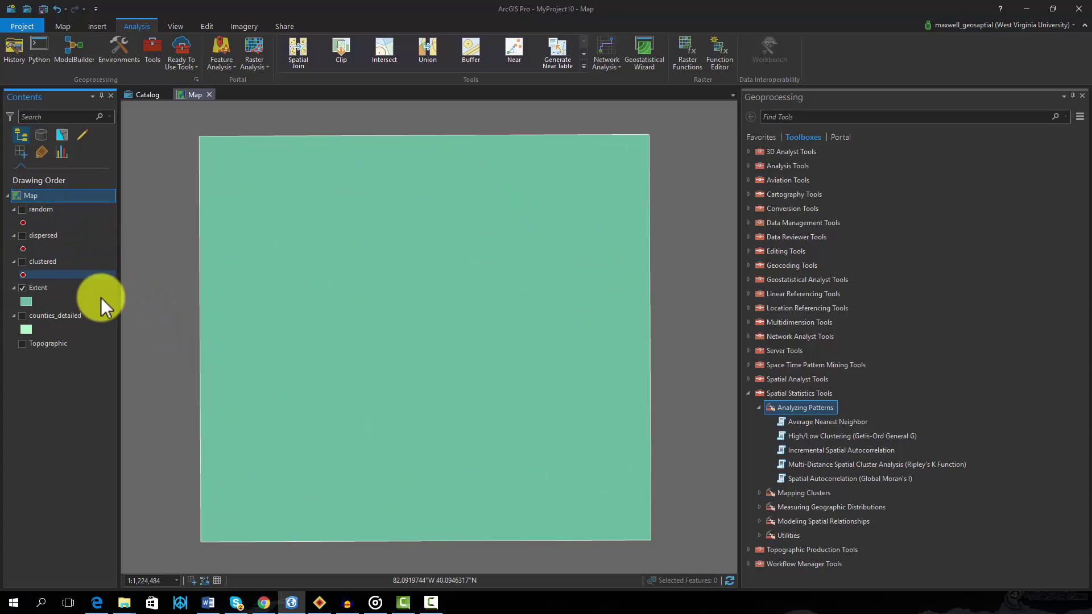
pyautogui.click(23, 236)
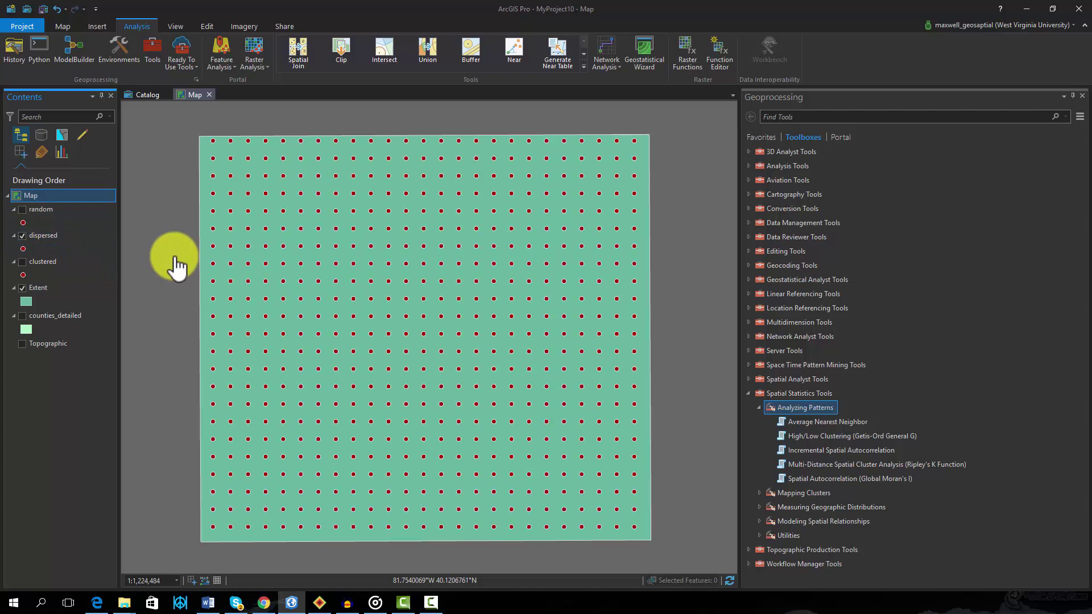
pyautogui.click(22, 236)
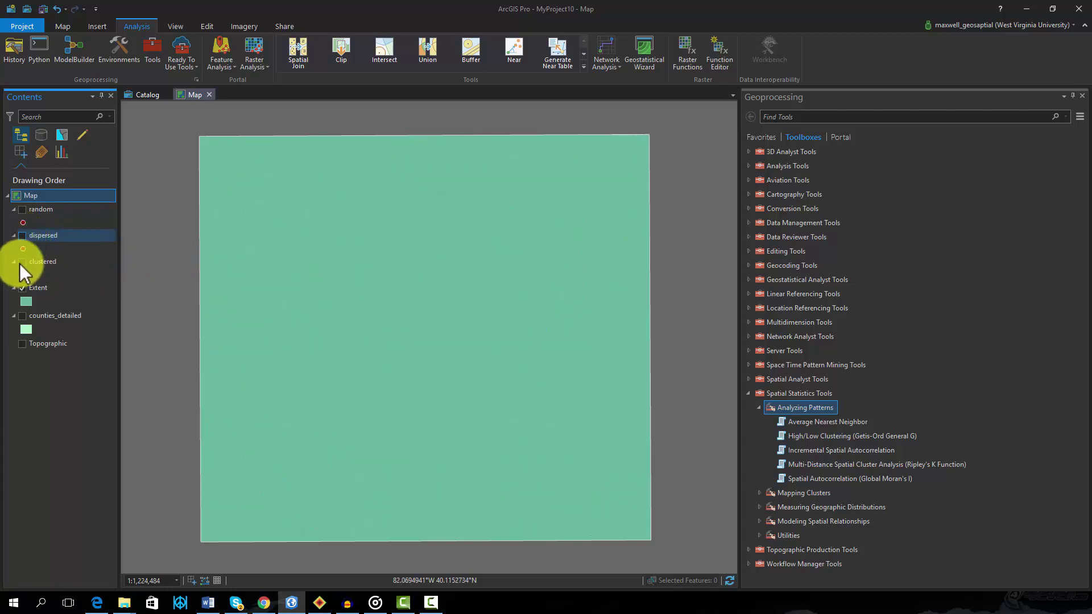
pyautogui.click(22, 261)
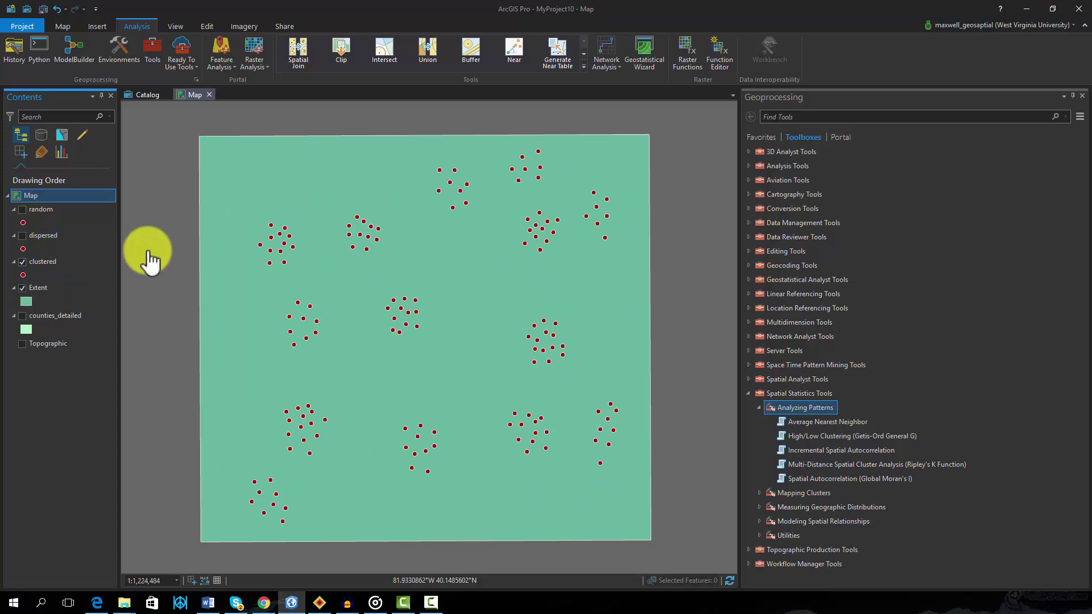
pyautogui.click(23, 262)
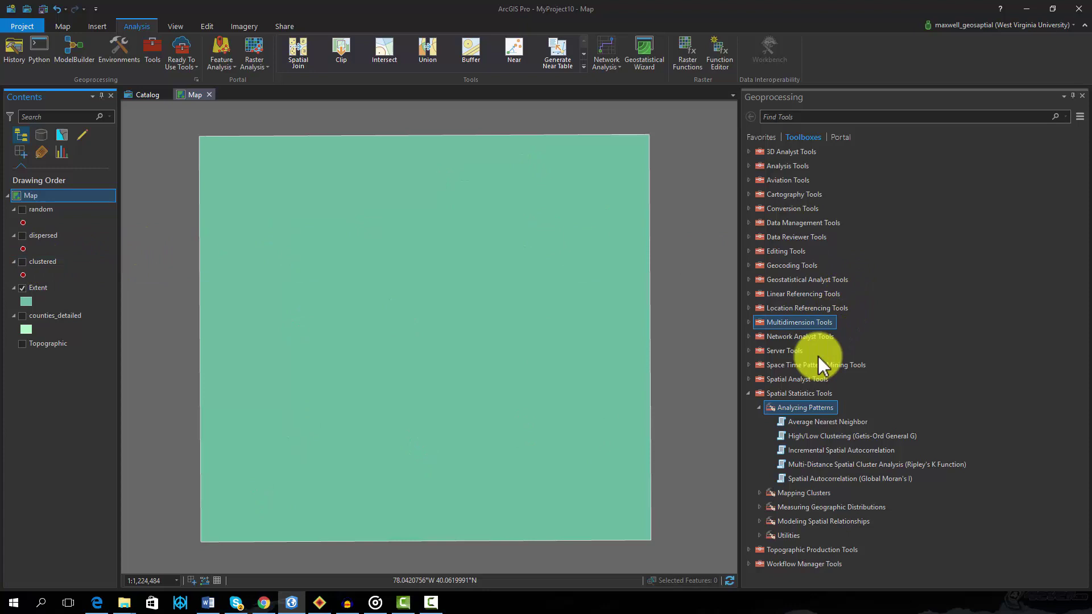
# Open Average Nearest Neighbor, check Distance Method, toggle Generate Report, then show the random layer's report (ratio 1.056).
pyautogui.doubleClick(815, 422)
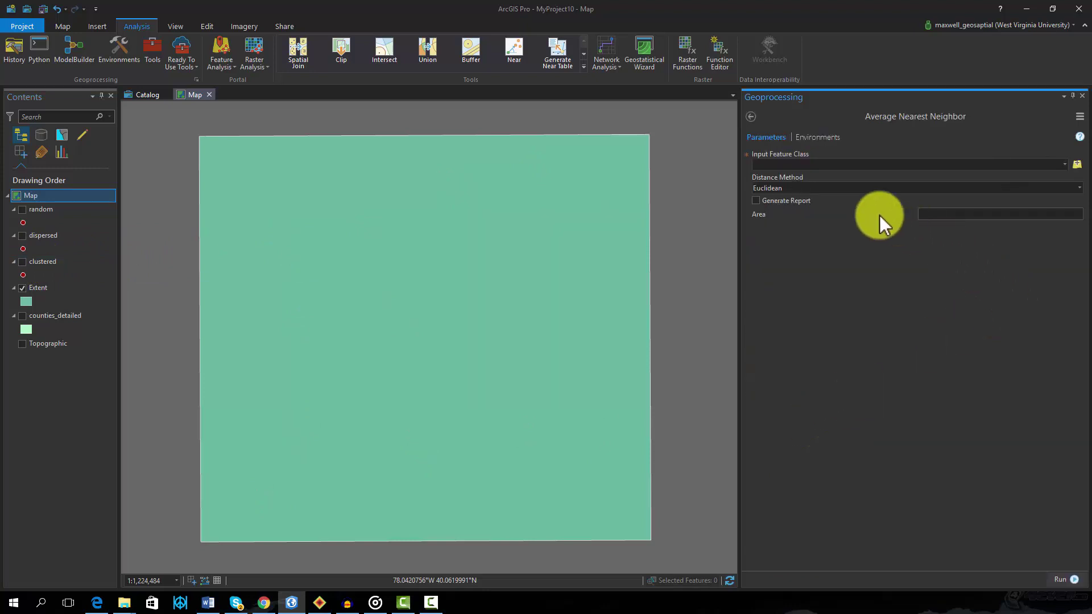
pyautogui.click(1079, 188)
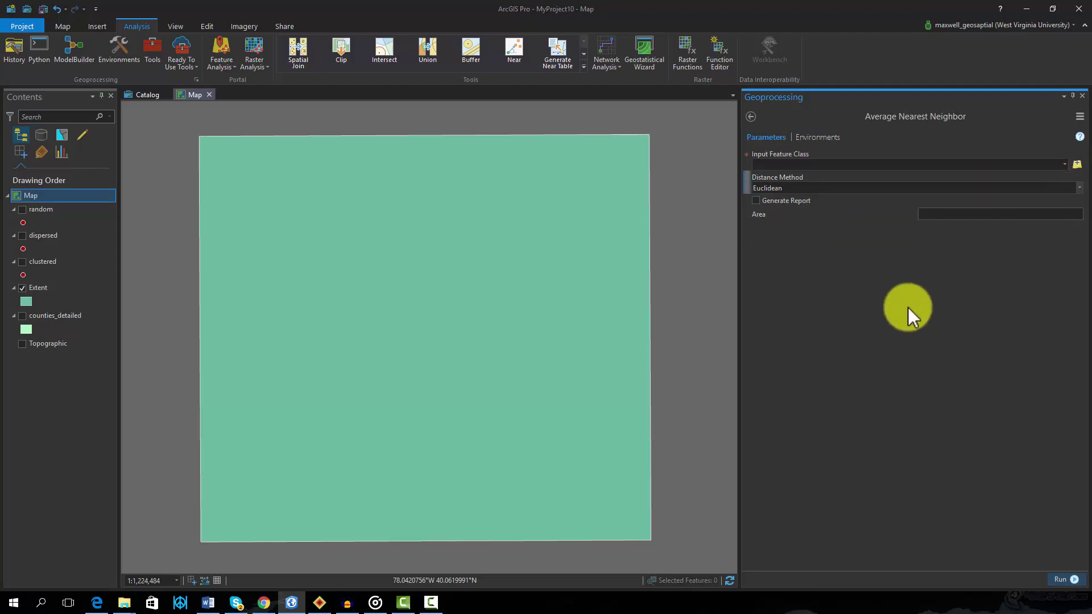
pyautogui.click(755, 201)
pyautogui.click(755, 200)
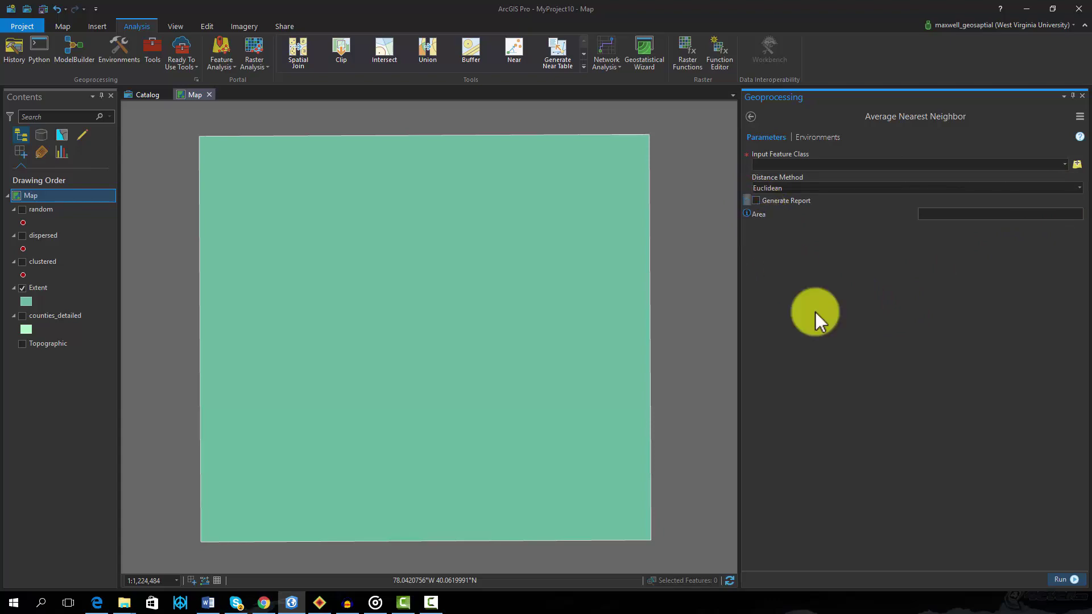
pyautogui.click(99, 605)
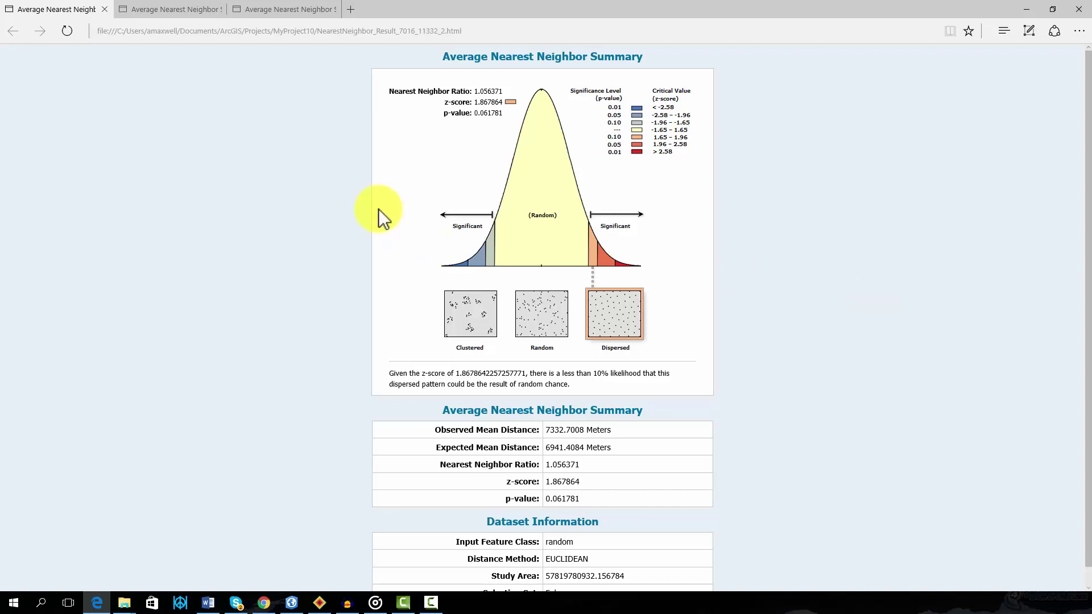
# View the clustered report (ratio 0.746, z-score −5.87), then the dispersed3 report (ratio 2.087).
pyautogui.click(145, 11)
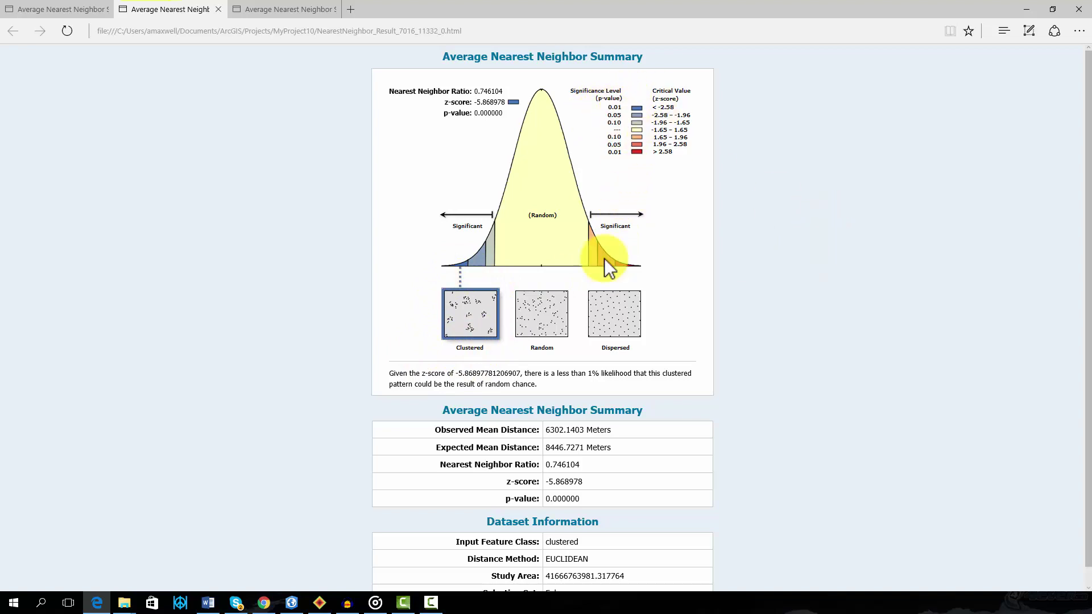
pyautogui.click(300, 13)
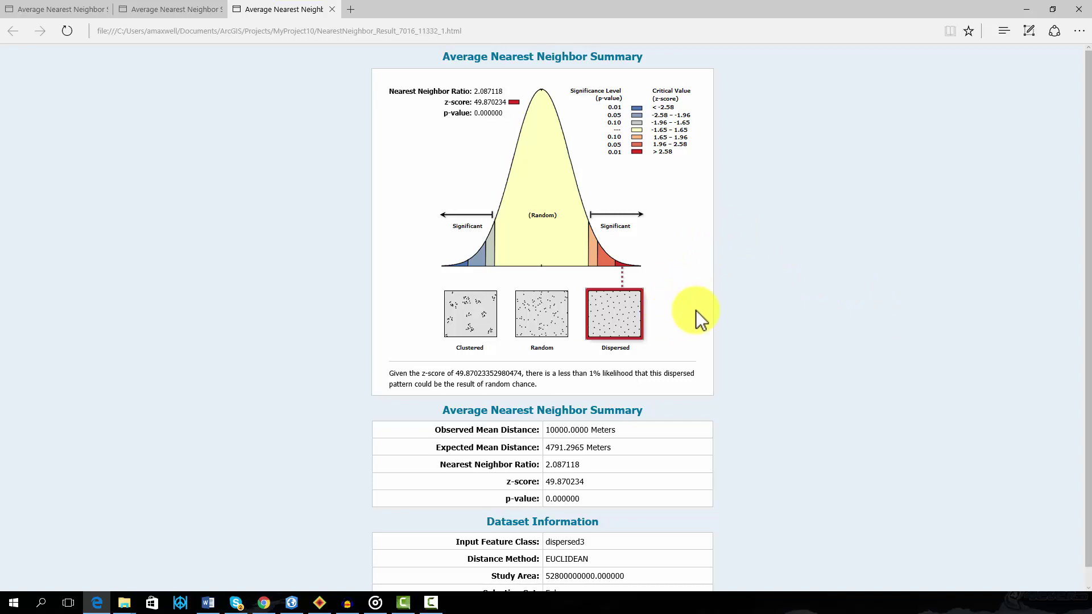
# Minimize Edge to return to the Average Nearest Neighbor pane in ArcGIS Pro.
pyautogui.click(1024, 8)
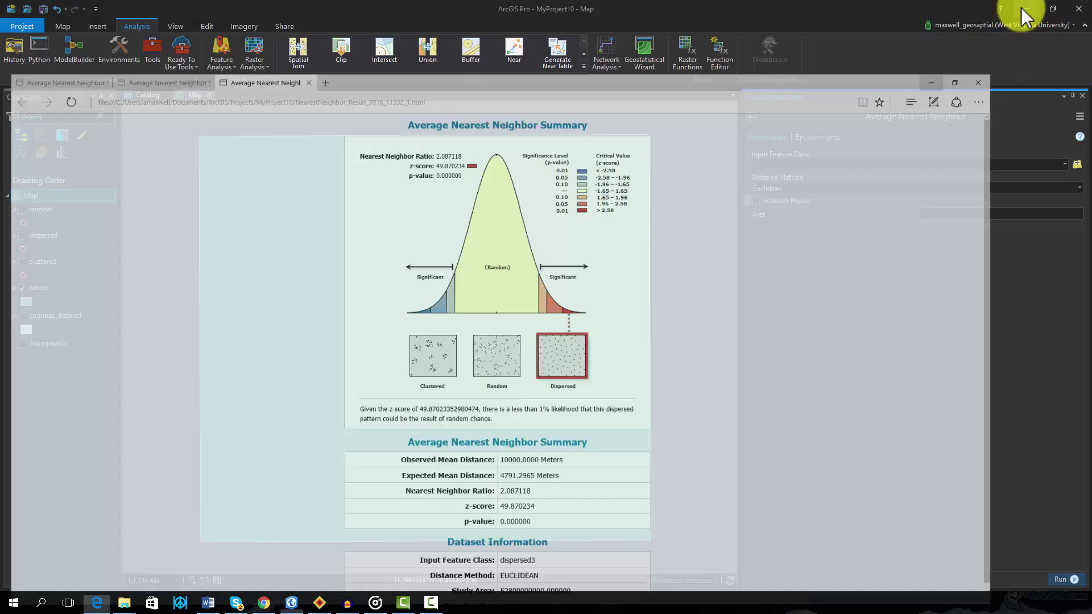